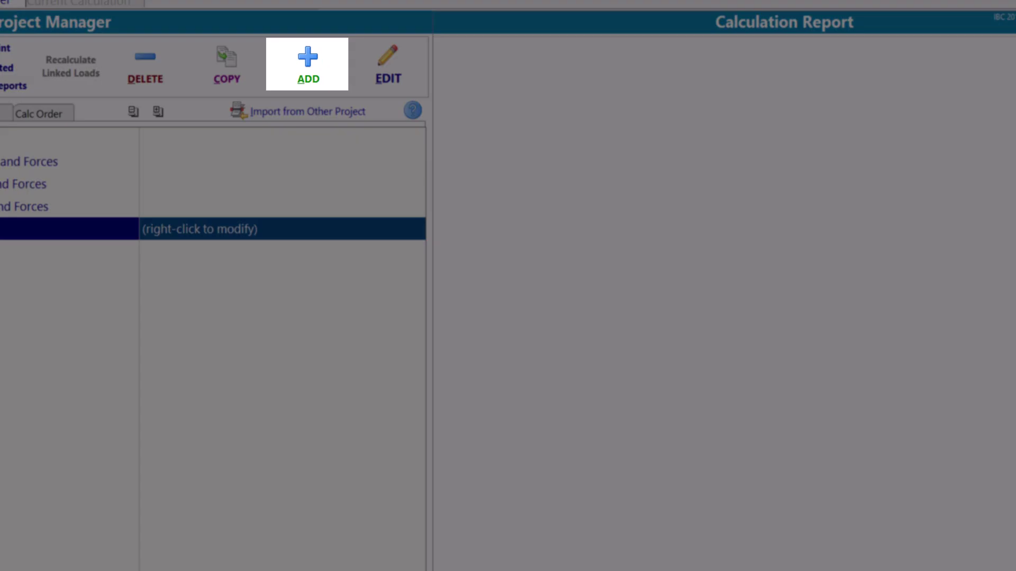
# Add a Soldier Pile Retaining Wall calculation from the earth retention modules to the project
pyautogui.click(308, 66)
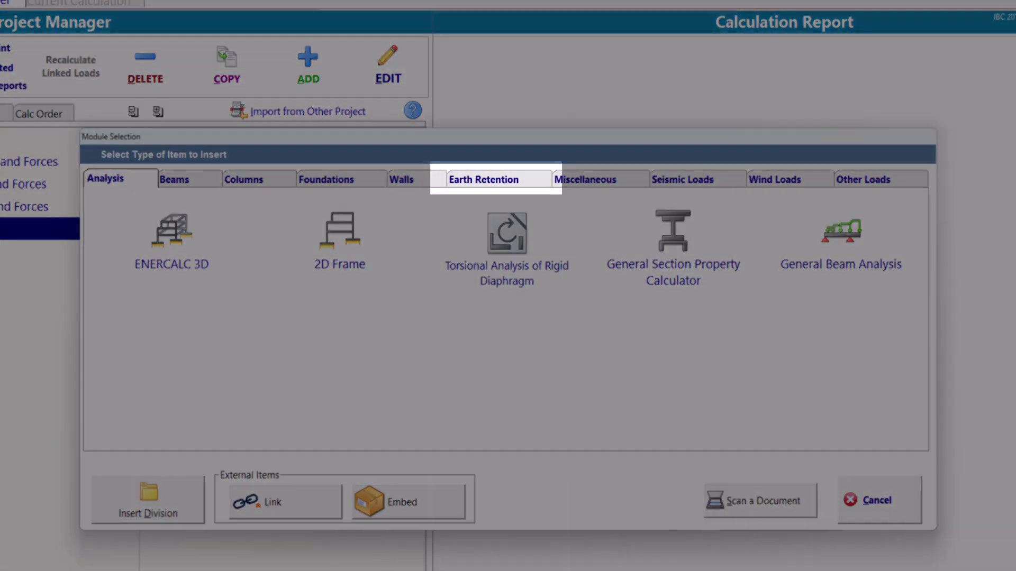
pyautogui.click(484, 179)
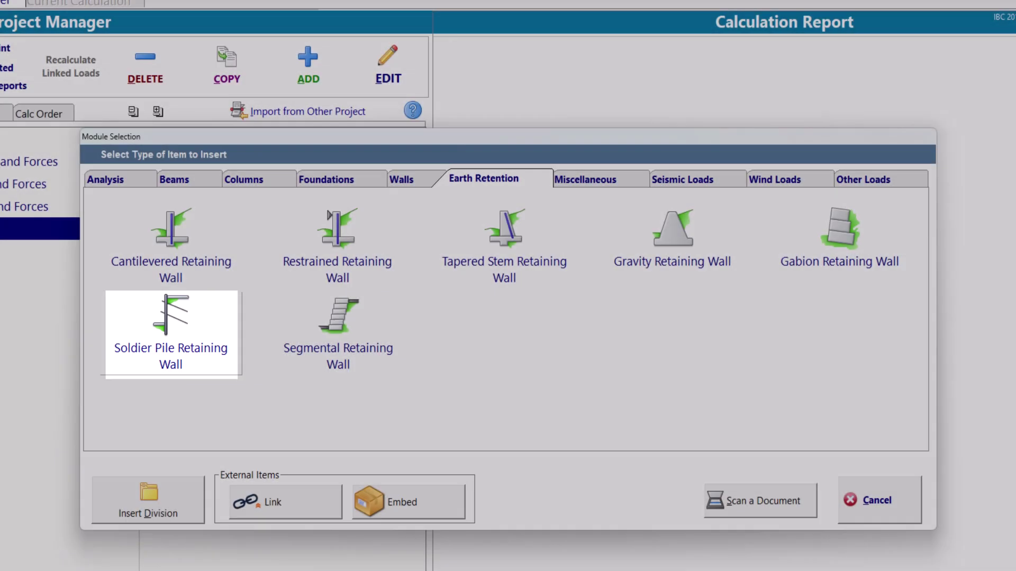
pyautogui.click(170, 334)
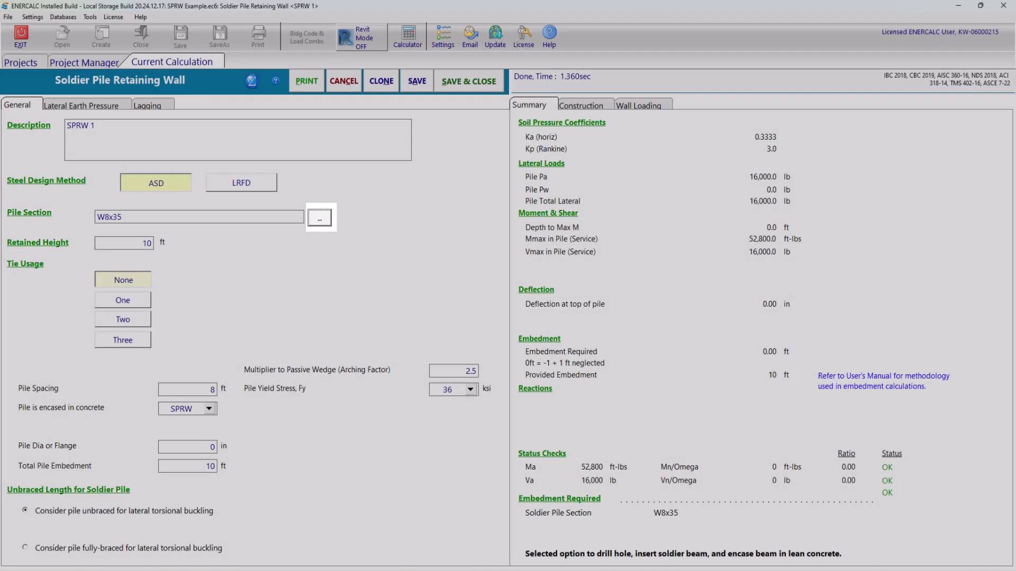
# Set the pile section to W10x22 from the AISC 15th edition W shapes in the steel section database
pyautogui.click(319, 218)
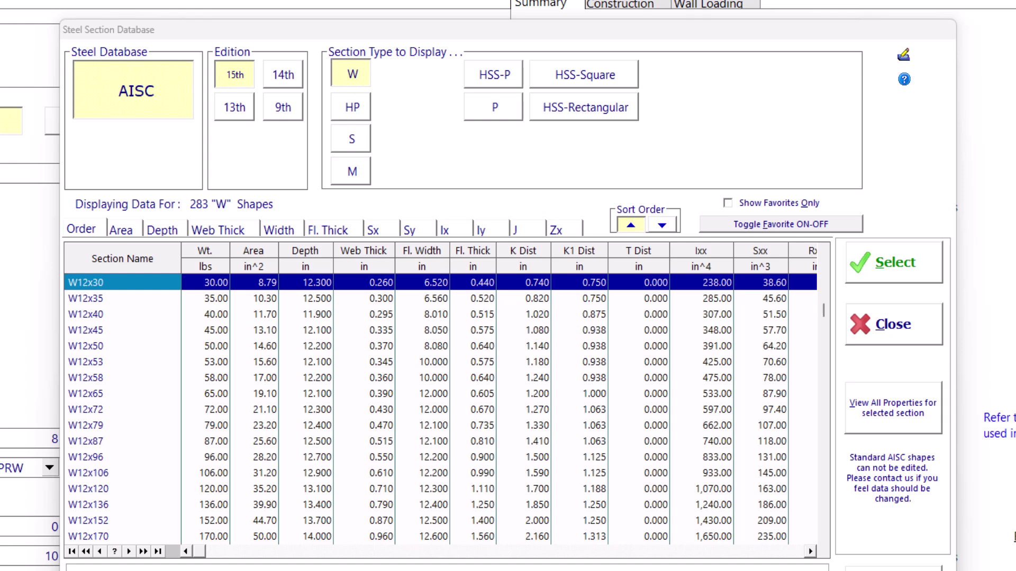
pyautogui.scroll(5, 440, 410)
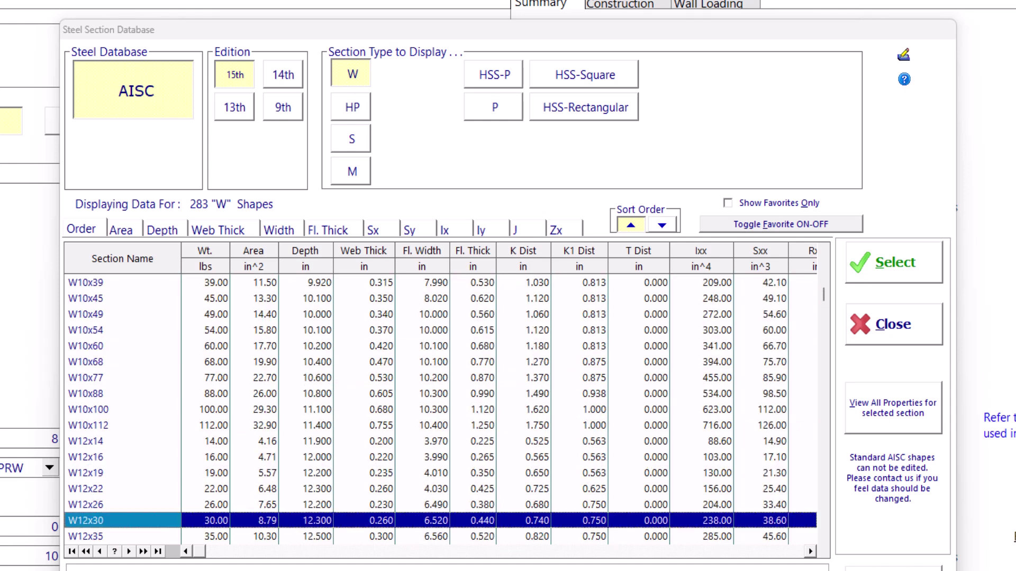
pyautogui.scroll(3, 440, 410)
pyautogui.click(441, 362)
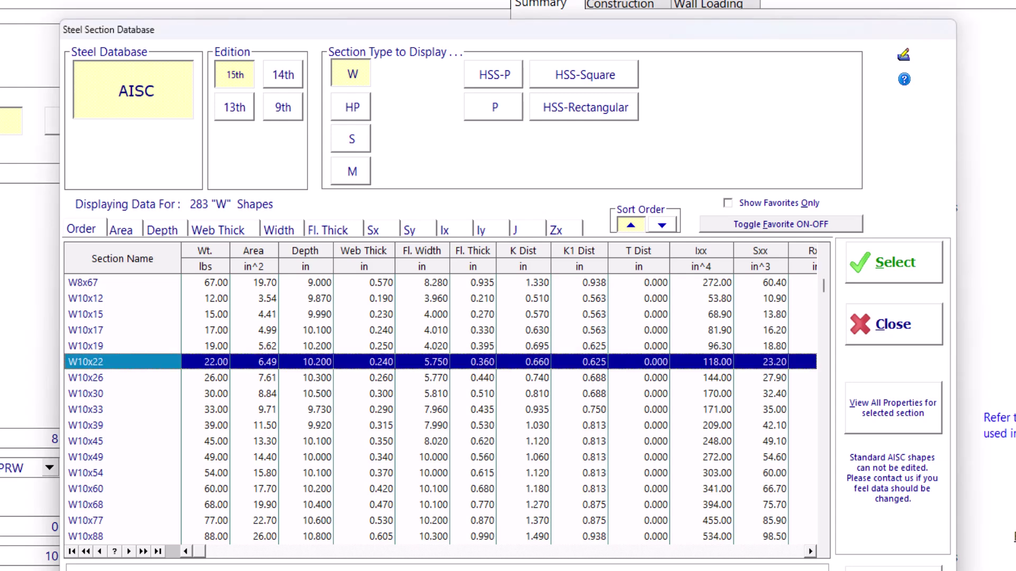
pyautogui.click(893, 263)
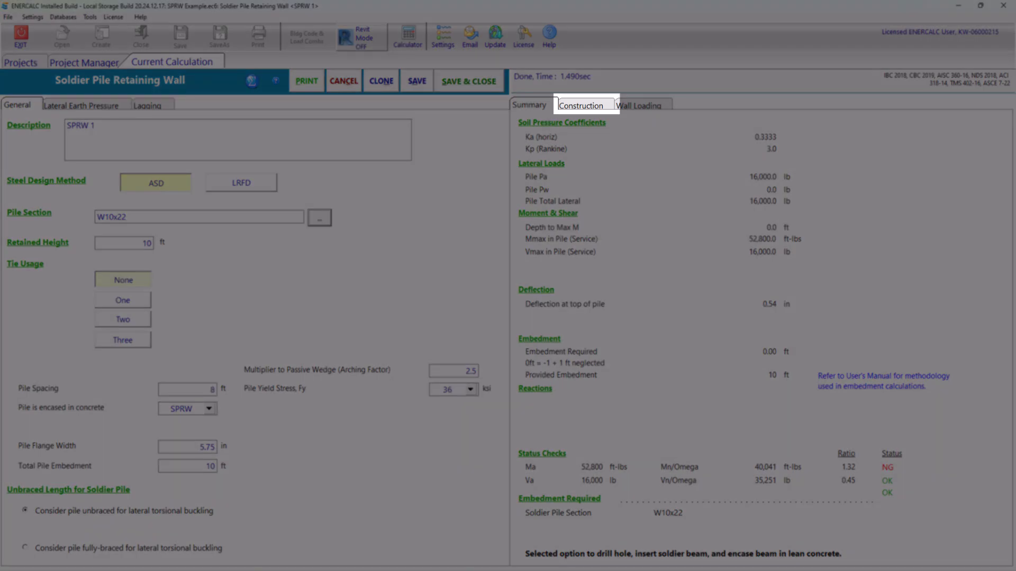
# Display the wall's construction drawing and set the retained height to 15 ft
pyautogui.click(581, 105)
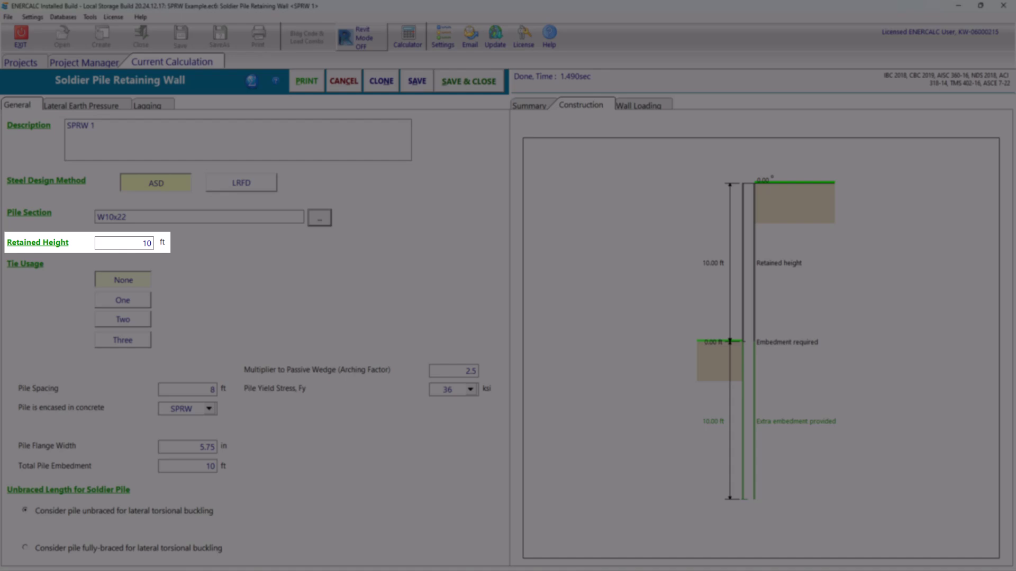
pyautogui.press('Tab')
pyautogui.write('15')
pyautogui.press('Tab')
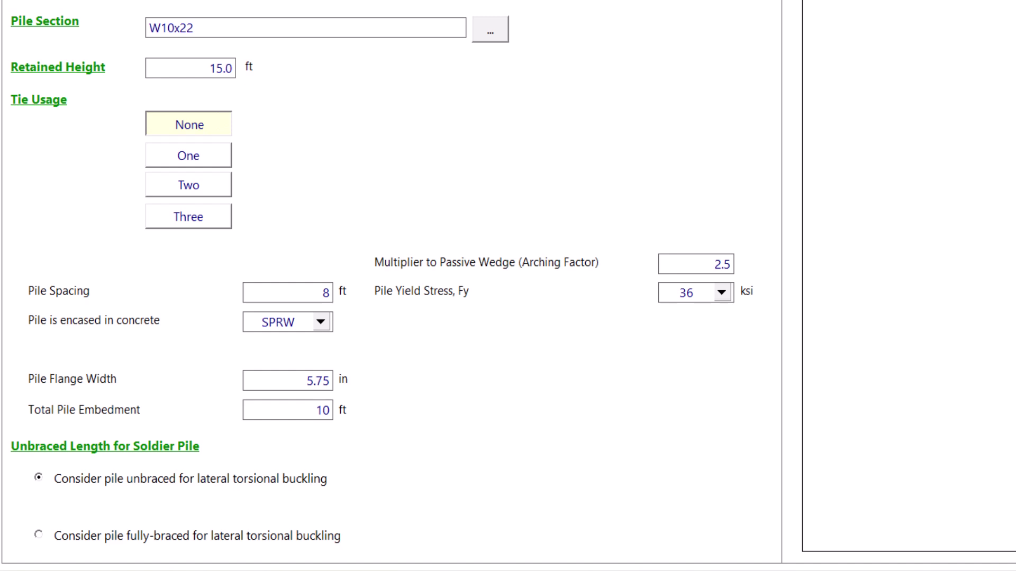
# Try three tiebacks on the wall, placed 3, 6 and 11 ft from the top down
pyautogui.click(189, 217)
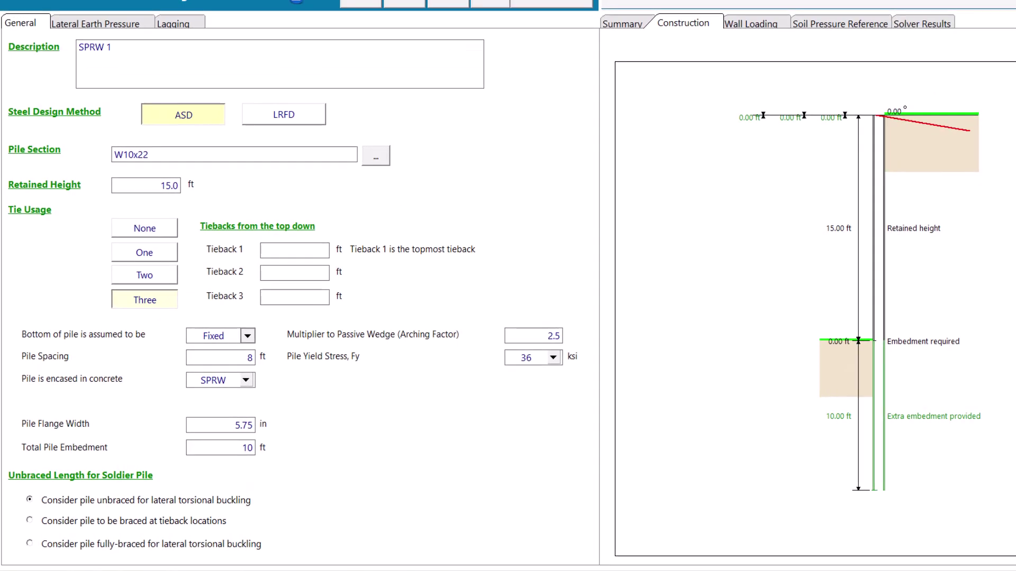
pyautogui.write('3')
pyautogui.press('Tab')
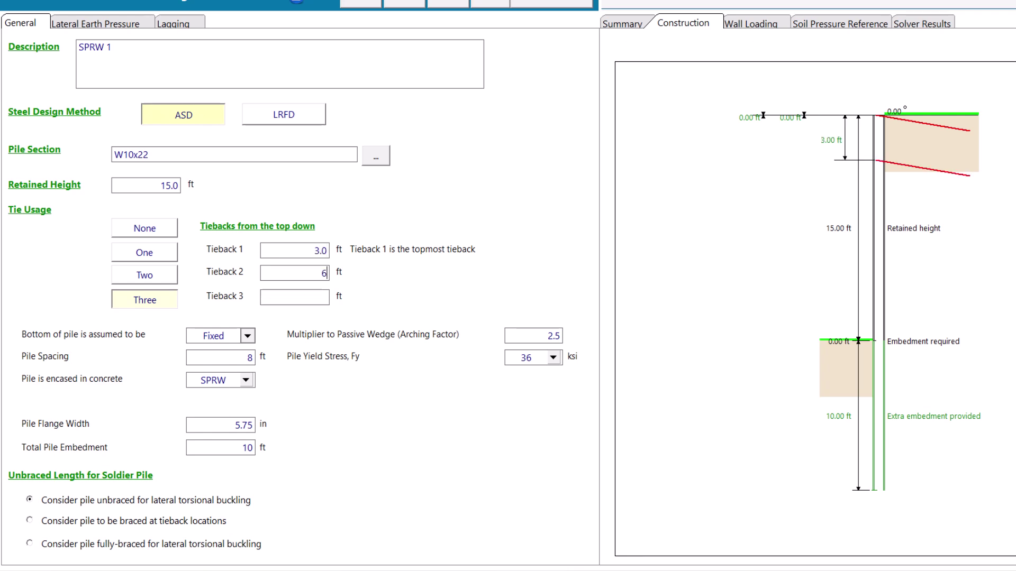
pyautogui.write('6')
pyautogui.press('Tab')
pyautogui.write('1')
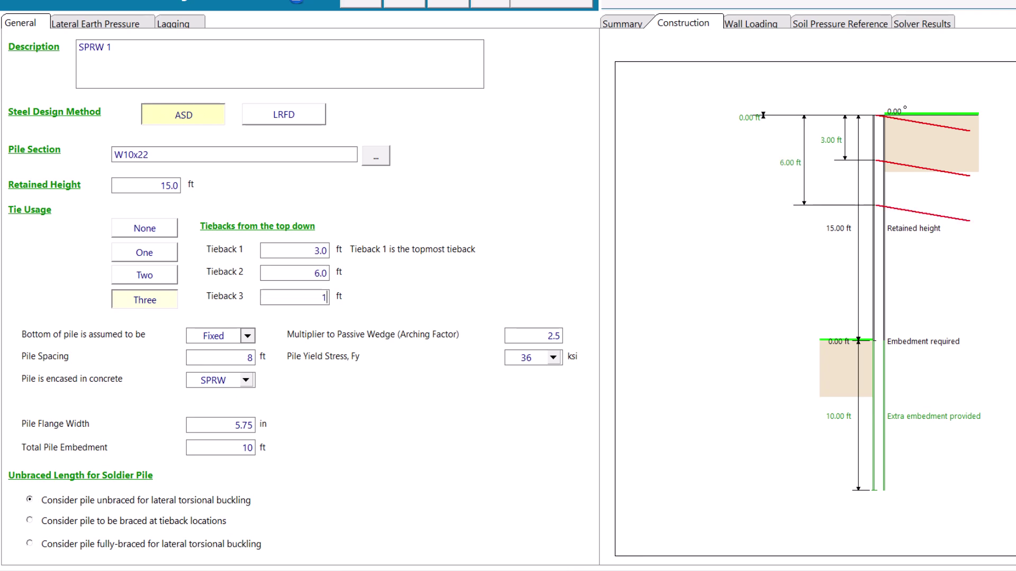
pyautogui.click(314, 274)
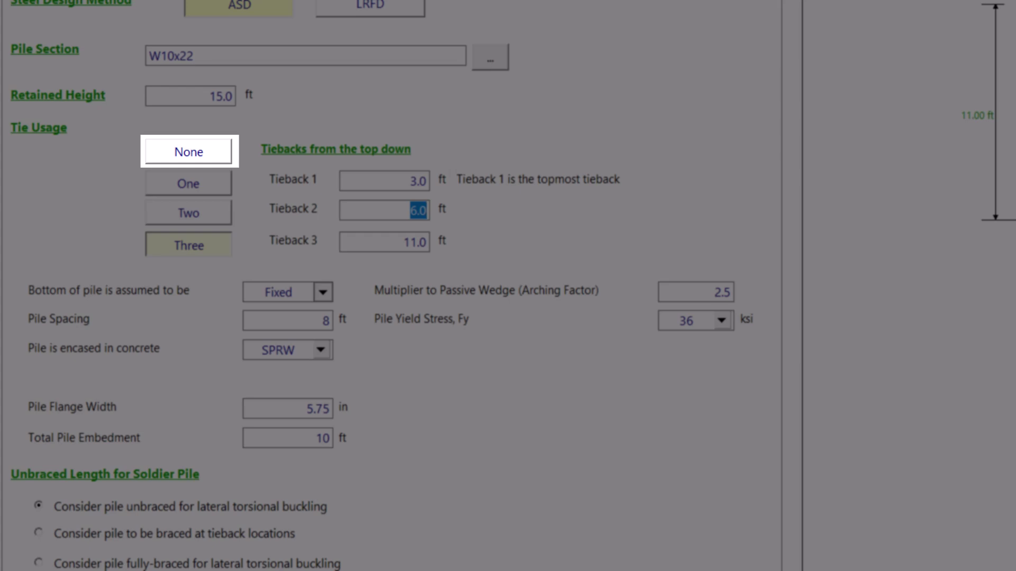
# Set the tie usage to None and the pile yield stress Fy to 50 ksi
pyautogui.click(189, 152)
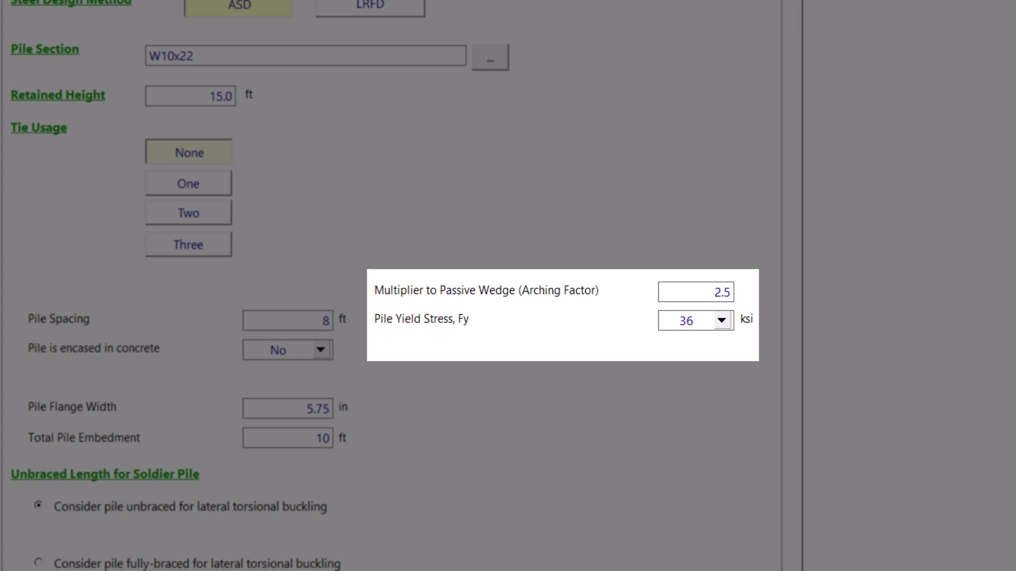
pyautogui.click(722, 321)
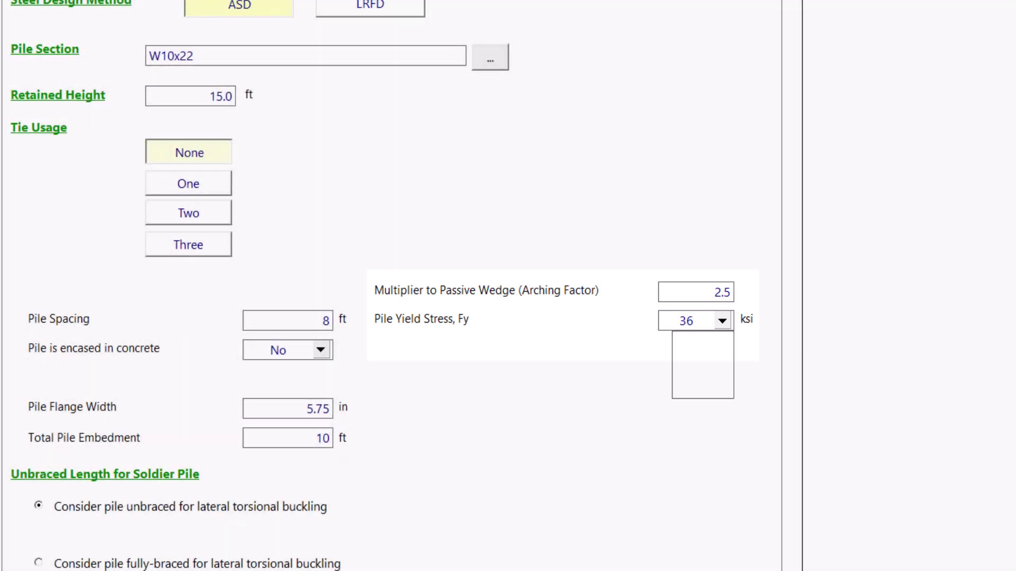
pyautogui.click(695, 391)
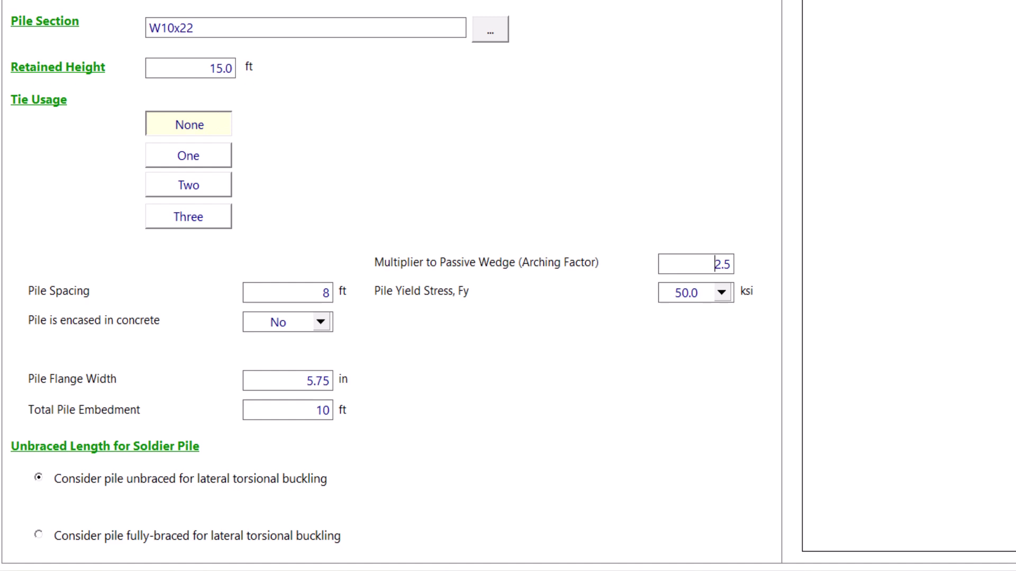
# Try encasing the pile in concrete and return the encasement option to No
pyautogui.click(320, 322)
pyautogui.click(294, 343)
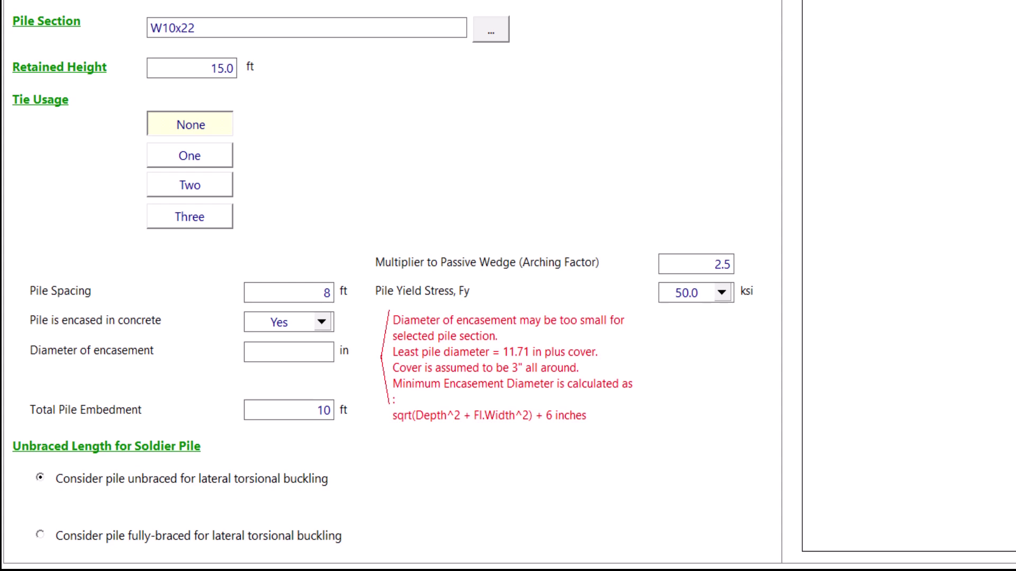
pyautogui.click(322, 322)
pyautogui.click(286, 358)
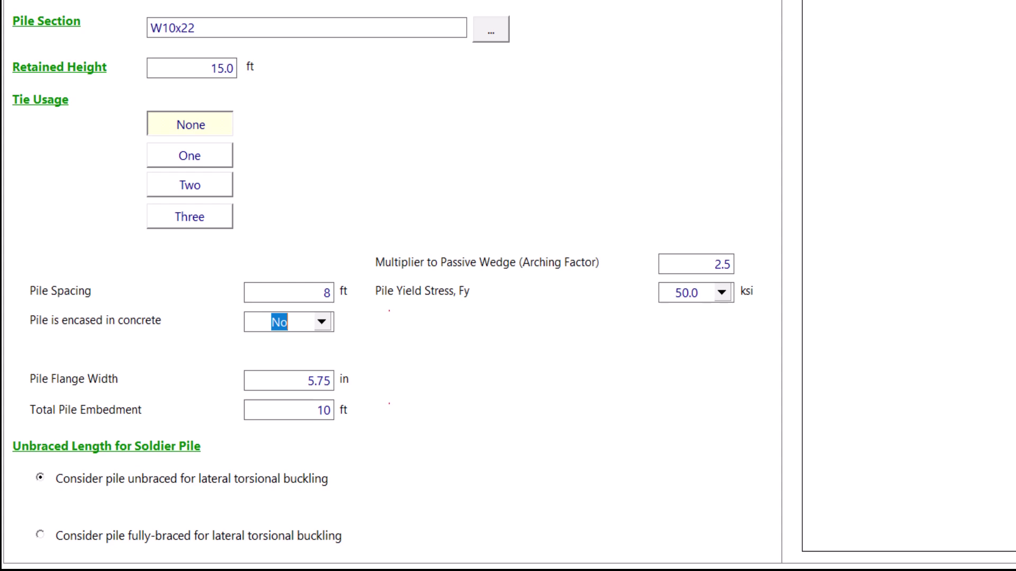
pyautogui.press('Tab')
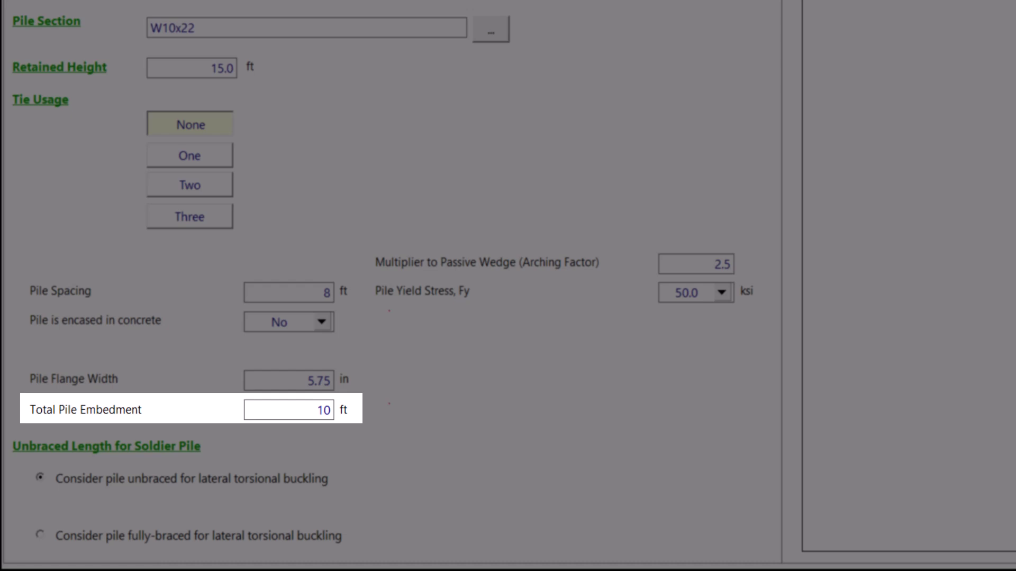
# Set the total pile embedment to 15 ft
pyautogui.click(279, 322)
pyautogui.press('Tab')
pyautogui.write('15.0')
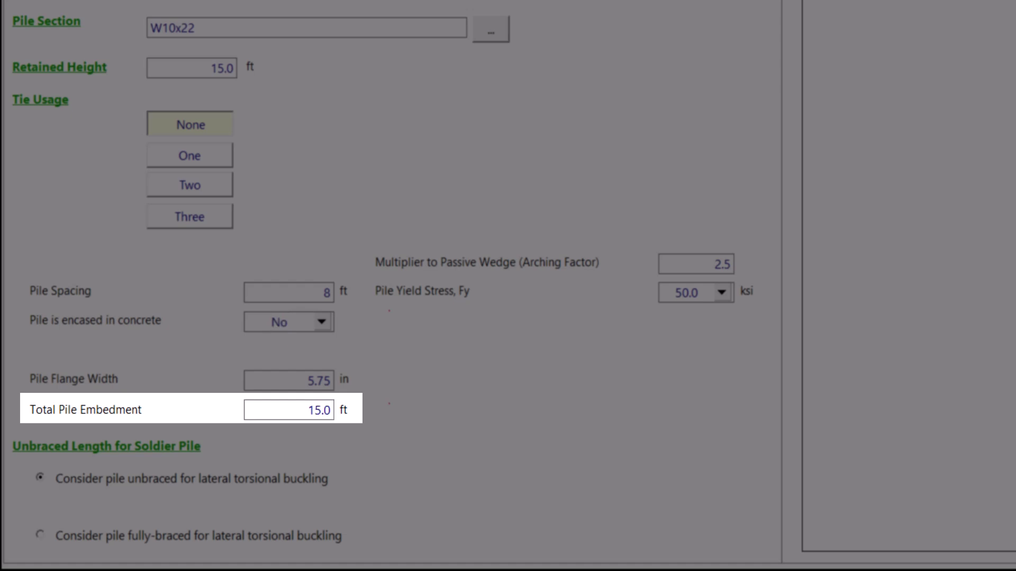